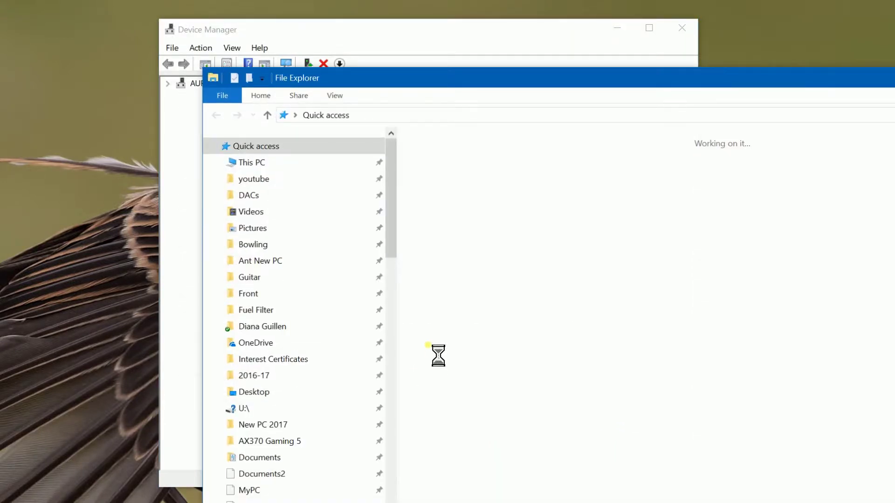
Extract all files from Arcam_DriverSetup_4.11.0.zip in the DACs folder to the proposed Arcam_DriverSetup_4.11.0 folder
click(260, 198)
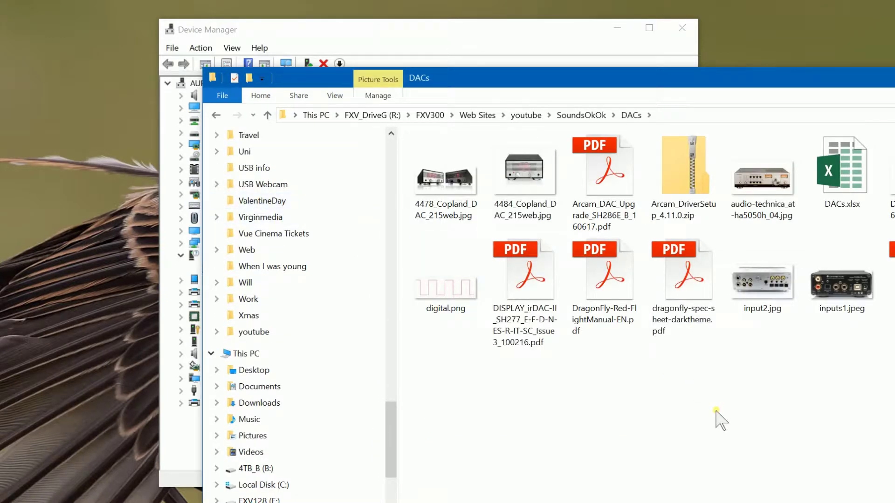
drag(745, 79, 535, 38)
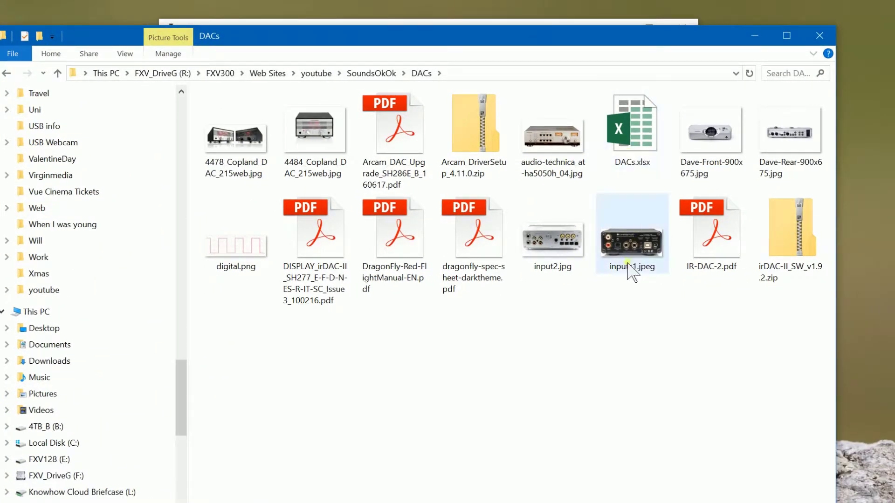
double_click(469, 135)
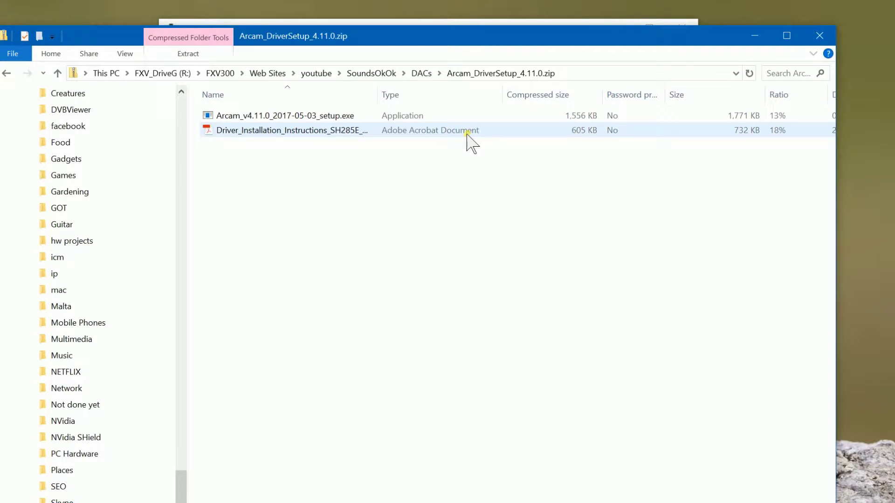
double_click(305, 116)
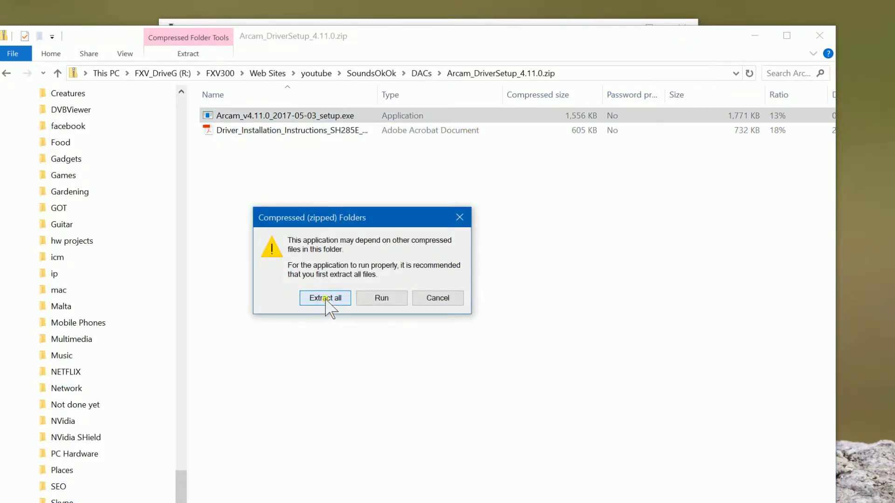
click(326, 298)
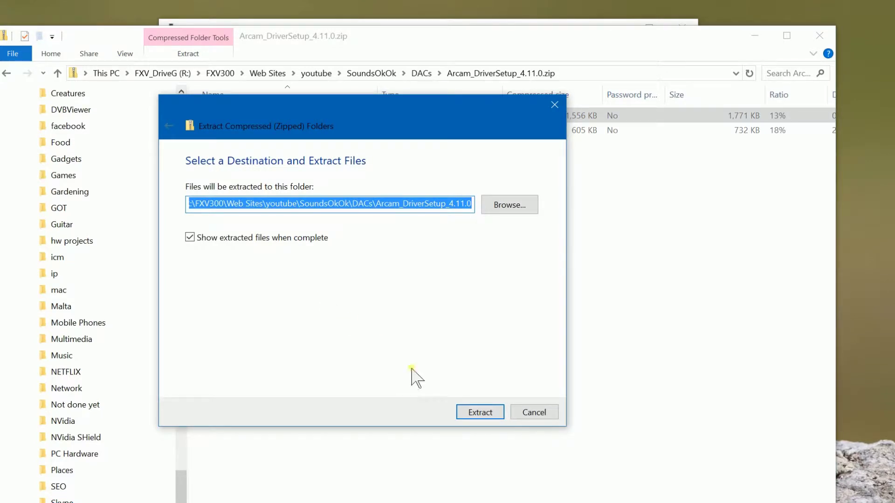
click(481, 416)
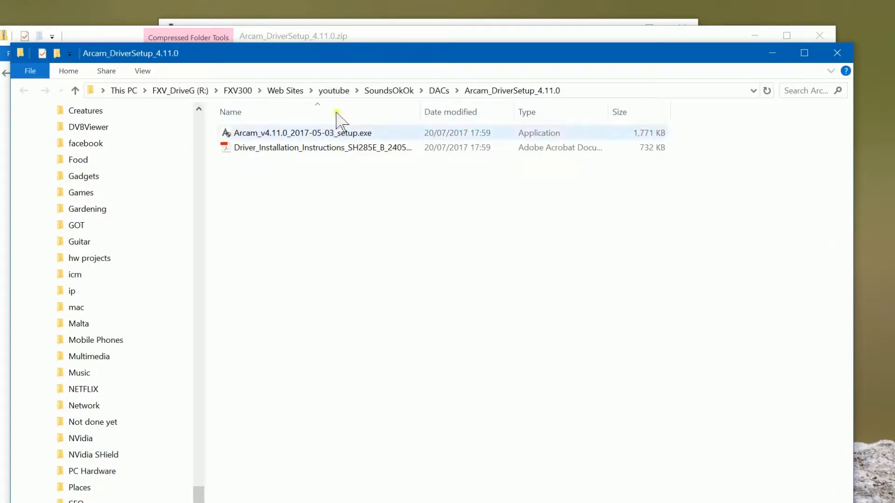
Run the extracted Arcam_v4.11.0_2017-05-03_setup.exe and install the driver to C:\Program Files\Arcam\Arcam_Driver
double_click(339, 132)
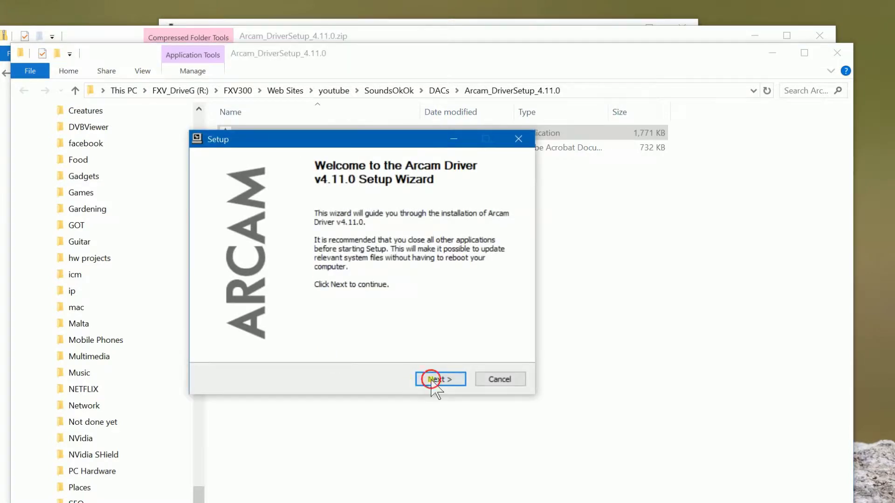
click(433, 379)
click(432, 379)
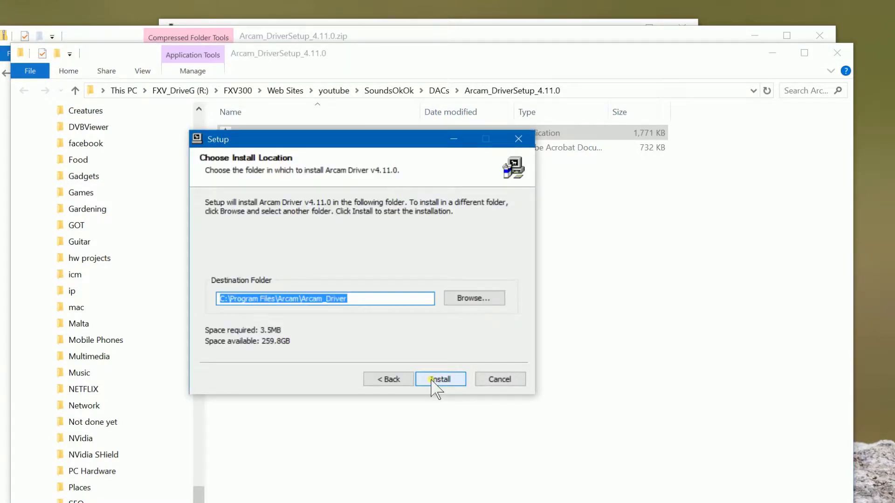
click(432, 379)
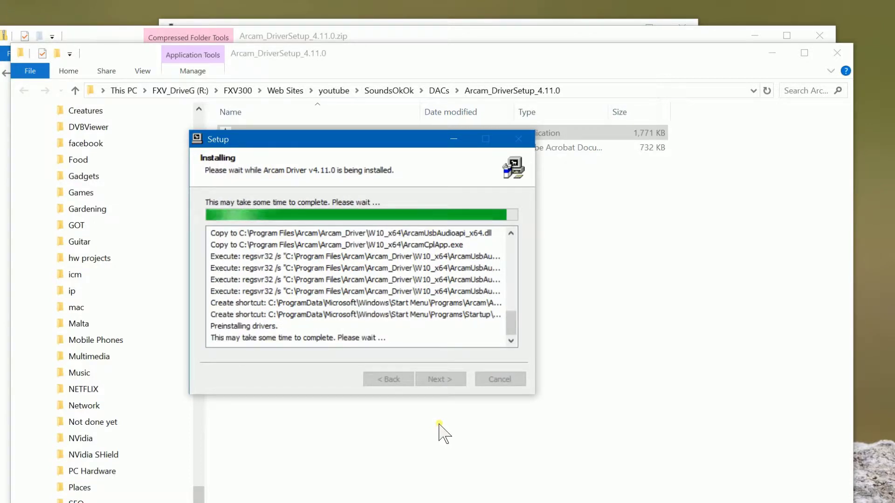
click(440, 380)
click(441, 380)
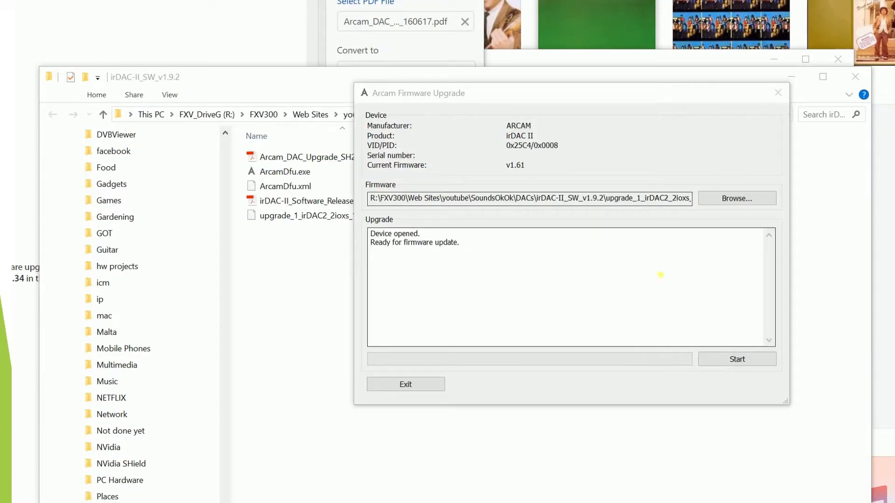
Upgrade the irDAC II firmware with the loaded upgrade file from irDAC-II_SW_v1.9.2, then exit the firmware upgrade tool
drag(485, 99, 492, 196)
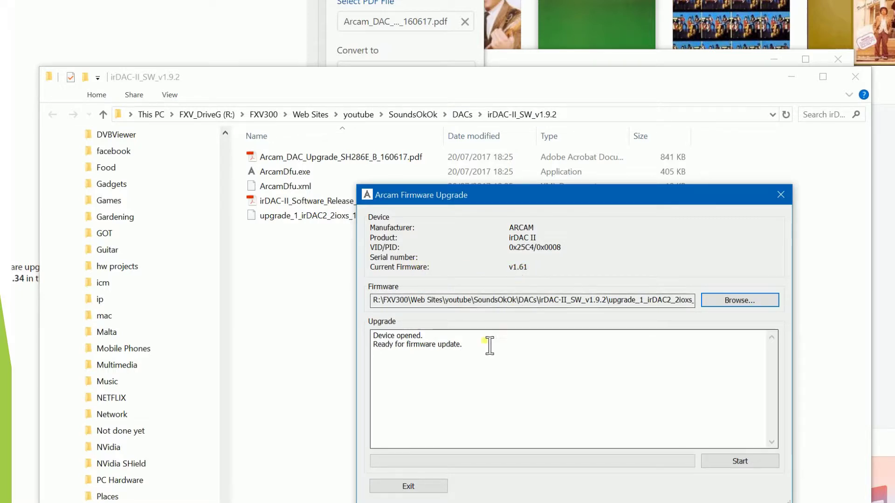
click(744, 463)
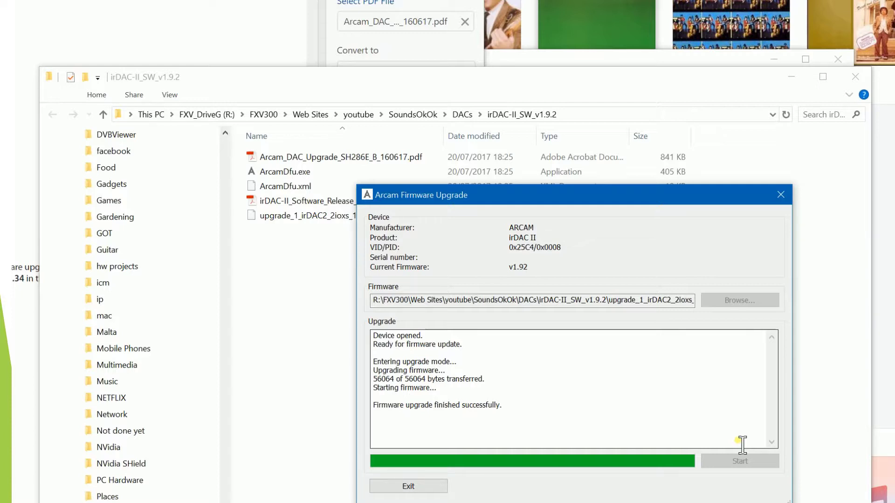
drag(515, 417, 374, 410)
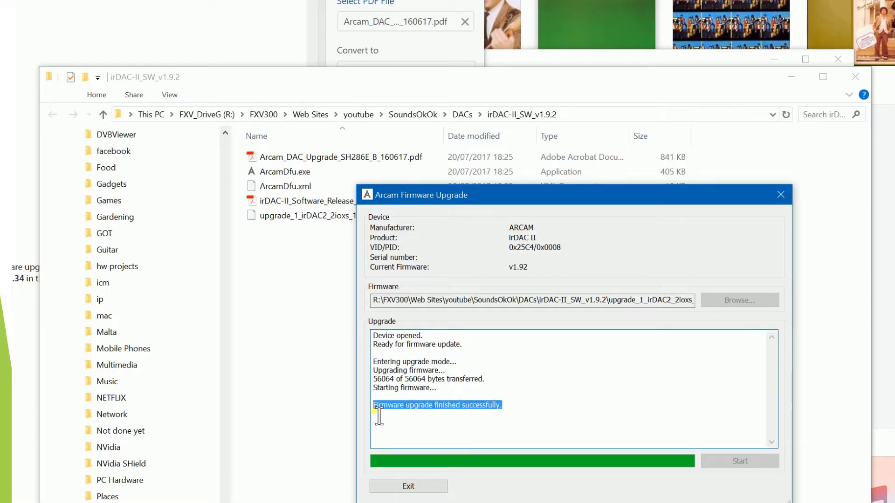
click(422, 486)
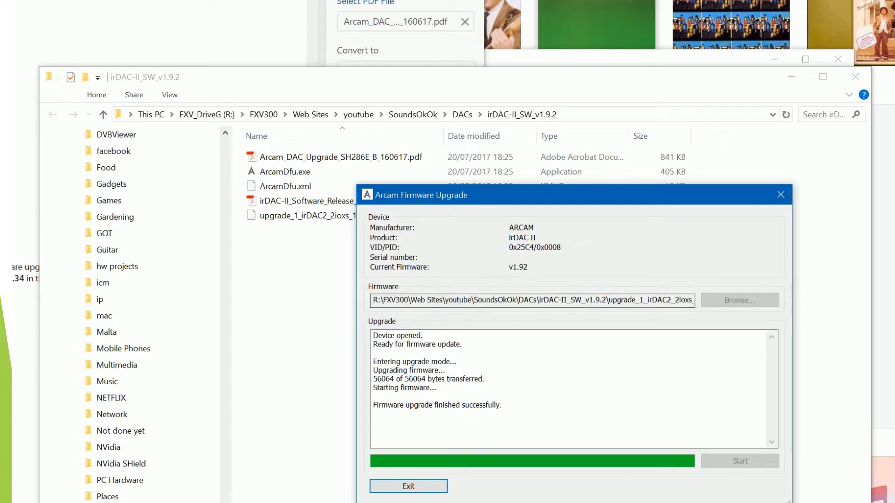
click(423, 486)
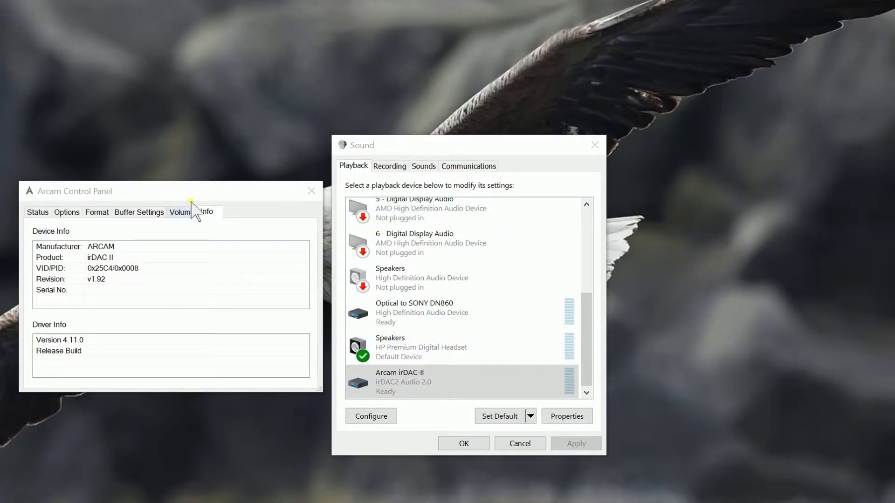
Arrange the Arcam Control Panel and Sound windows side by side and view the USB audio device's status and sample rate
drag(186, 183, 186, 77)
drag(436, 143, 571, 101)
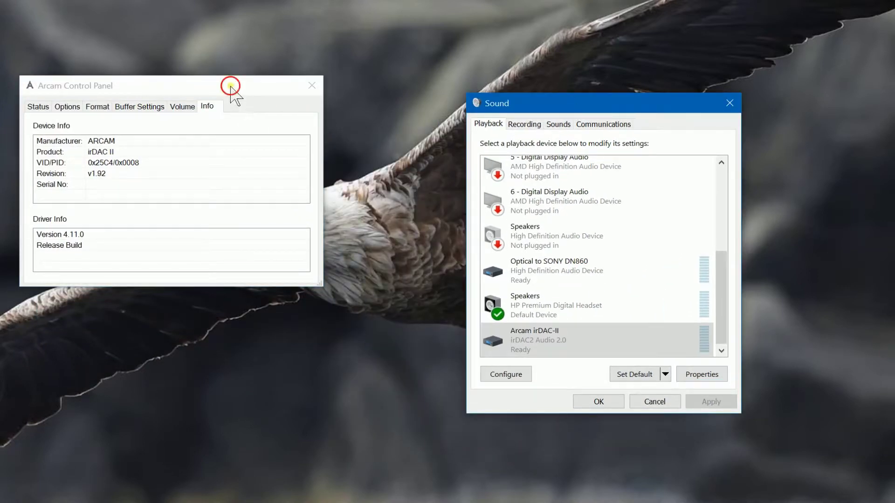
drag(229, 84, 323, 114)
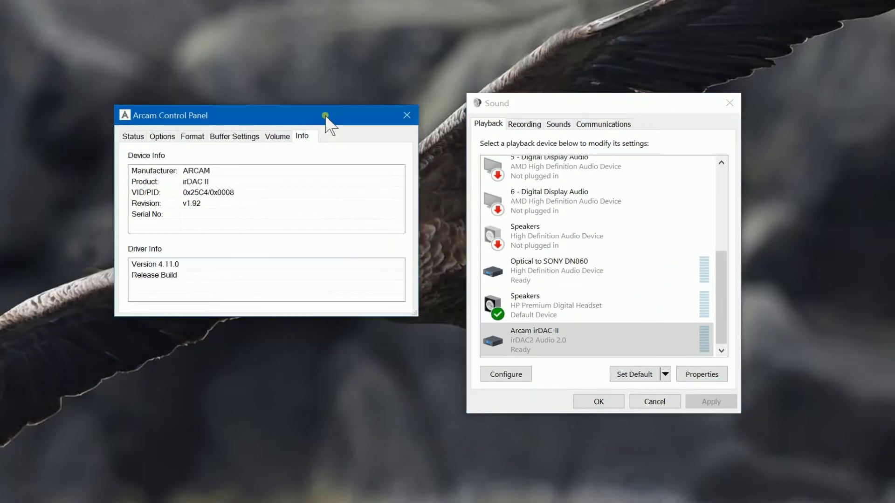
click(134, 137)
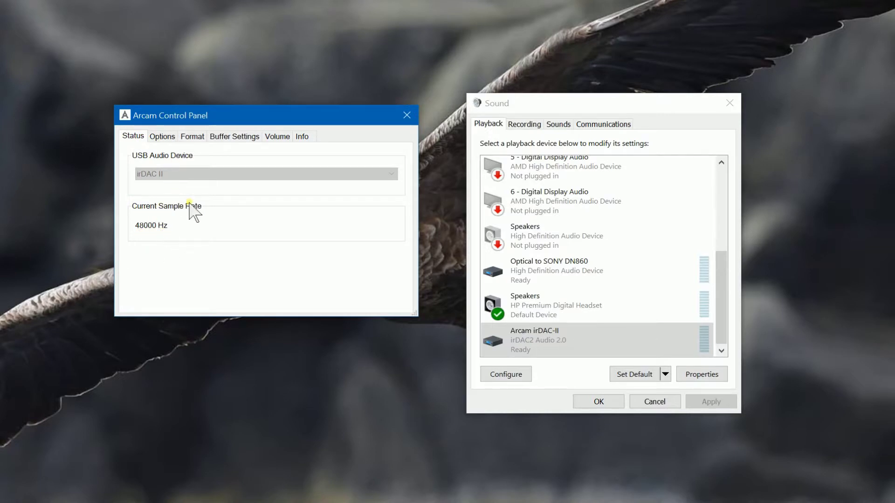
Set the Arcam streaming option to On when Needed and the output format to 2 channels, 24 bits
click(161, 137)
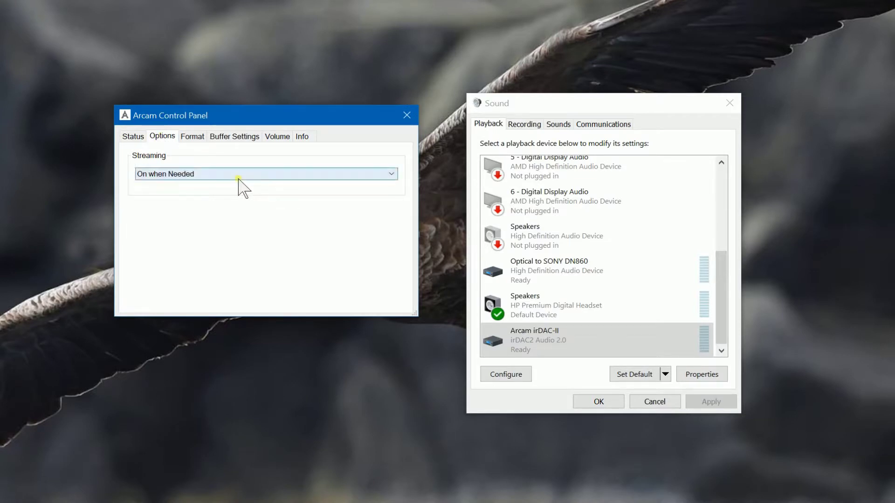
click(233, 174)
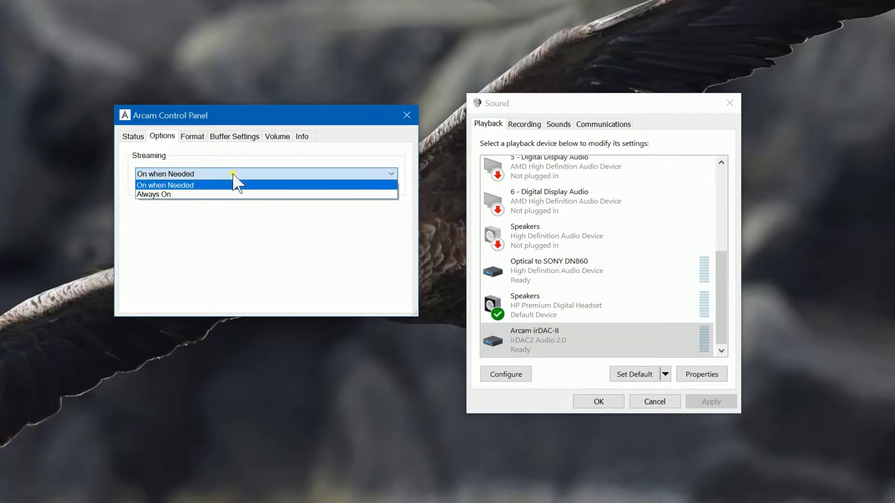
click(186, 185)
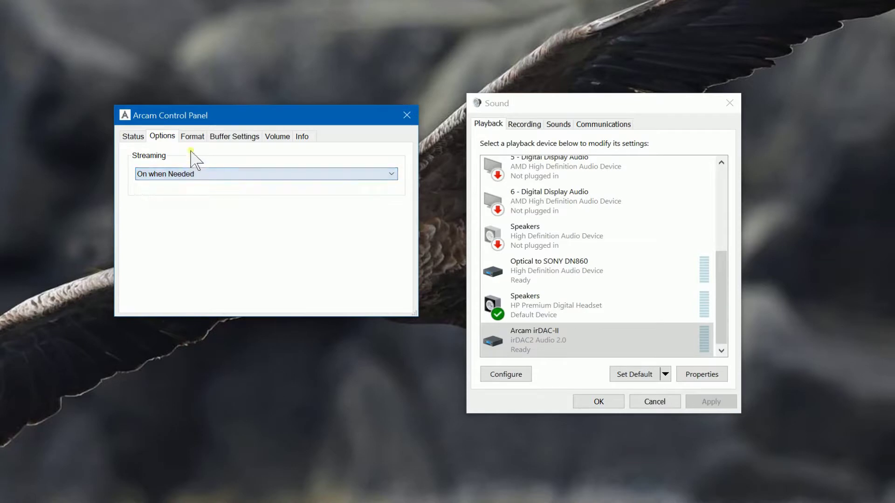
click(192, 137)
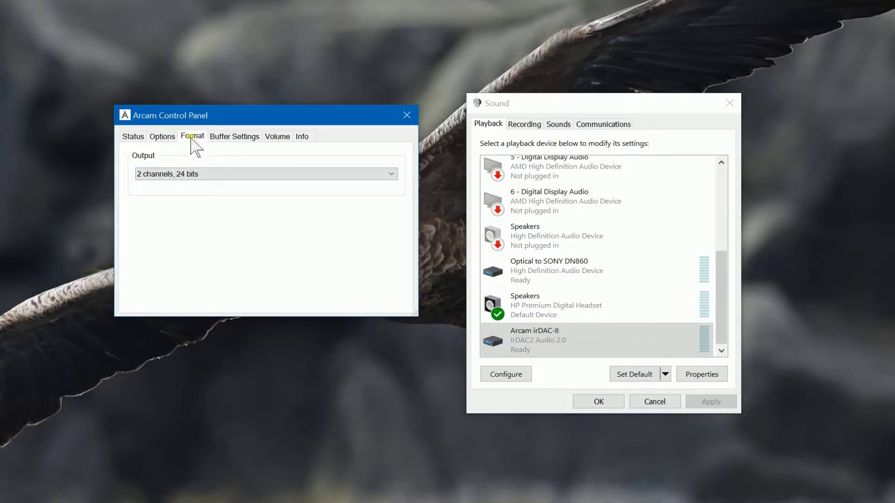
click(210, 175)
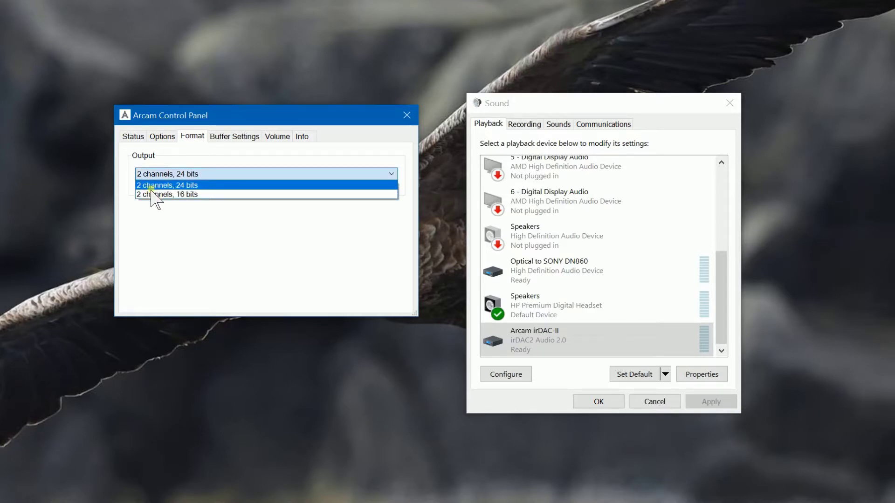
click(219, 179)
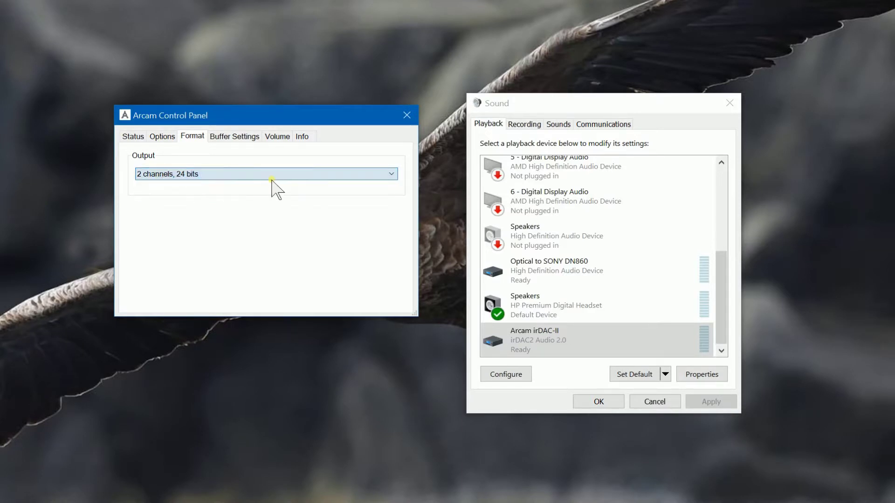
Set the USB streaming mode to Safe and the ASIO buffer size to 8192 samples
click(224, 138)
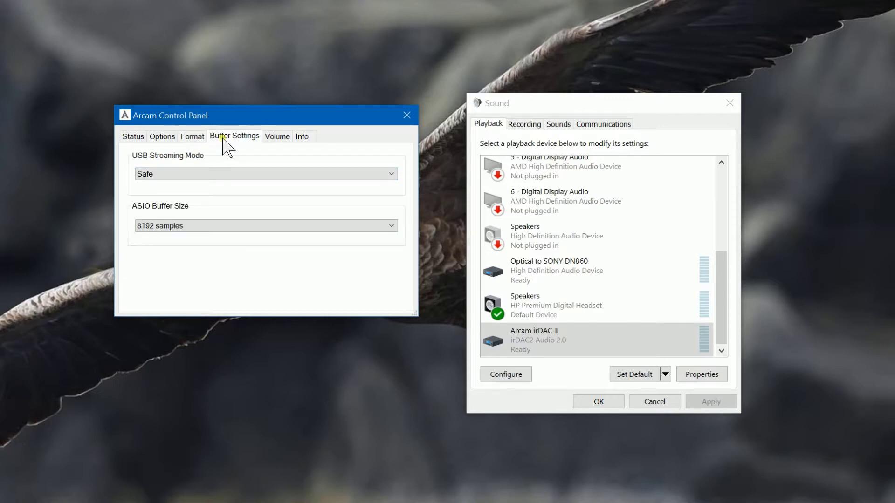
click(214, 175)
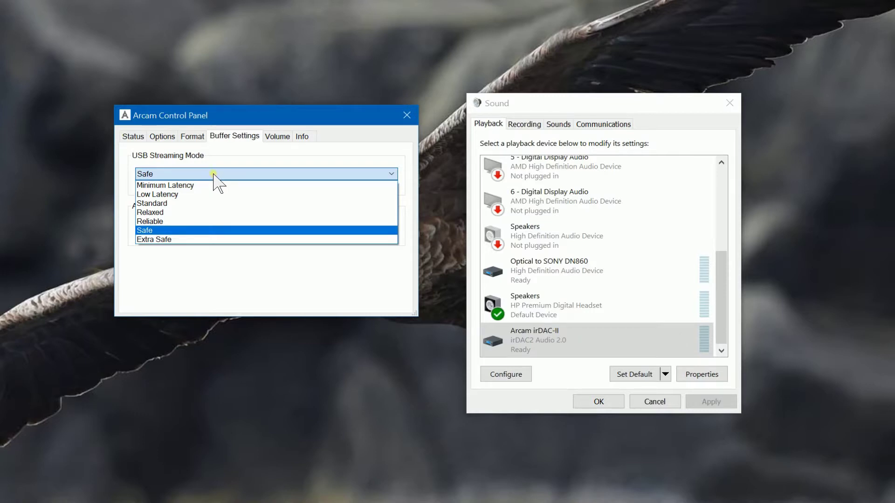
click(180, 231)
click(225, 225)
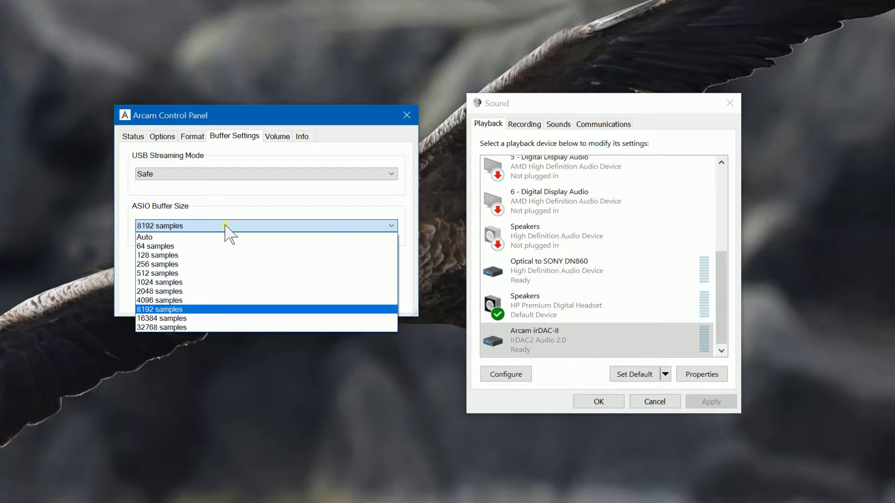
click(160, 309)
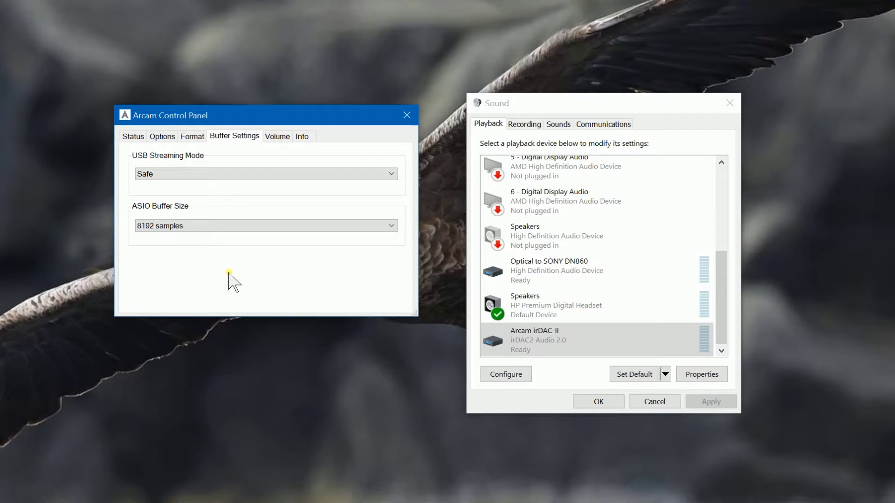
Set the master and analogue output channel volumes to the maximum of 0 and close the output volume window
click(277, 136)
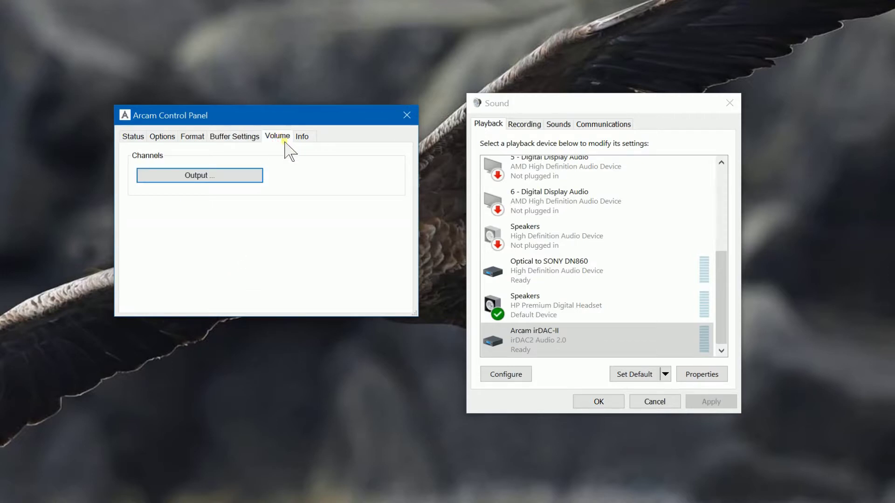
click(199, 181)
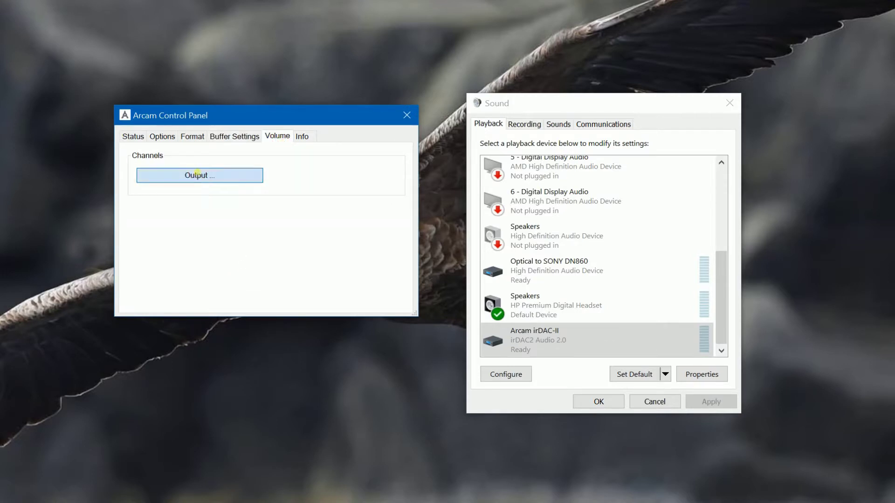
drag(187, 143, 303, 67)
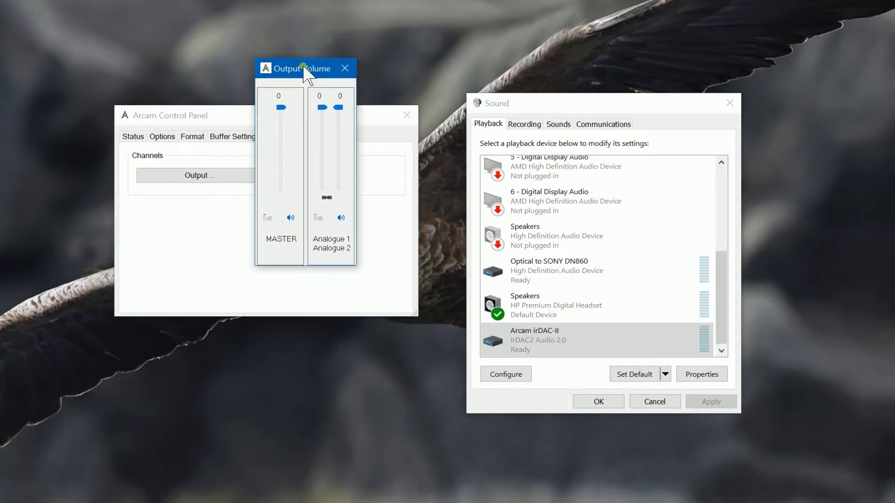
mouse_move(280, 108)
mouse_down()
mouse_move(272, 152)
mouse_move(278, 98)
mouse_up()
mouse_move(321, 107)
mouse_down()
mouse_move(322, 157)
mouse_move(323, 102)
mouse_up()
click(345, 68)
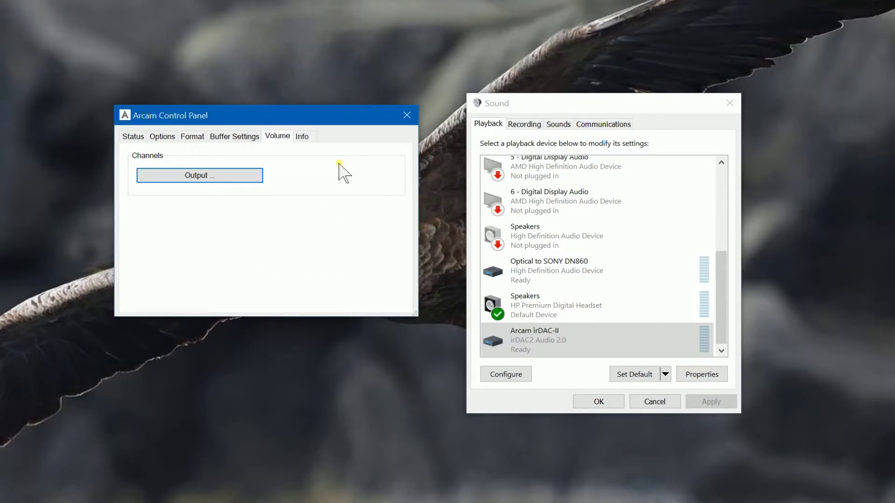
View the device and driver information in the Arcam Control Panel, and move both windows higher on the desktop
click(302, 137)
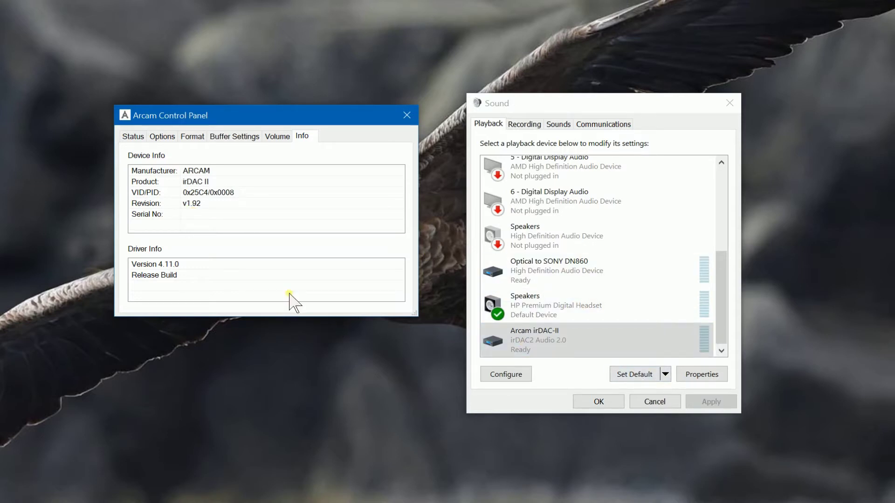
drag(234, 111, 228, 73)
drag(593, 102, 549, 60)
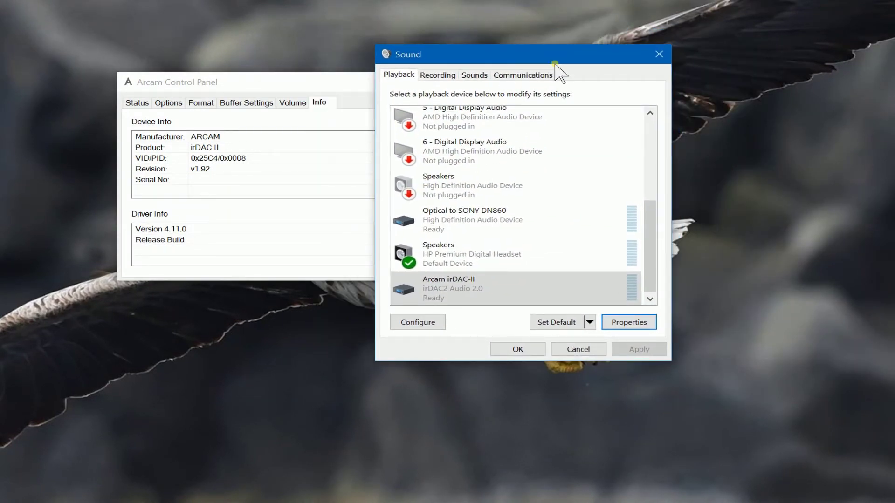
Open the Arcam irDAC-II playback device's properties beside the Sound window and review its speaker level and enhancements
click(542, 292)
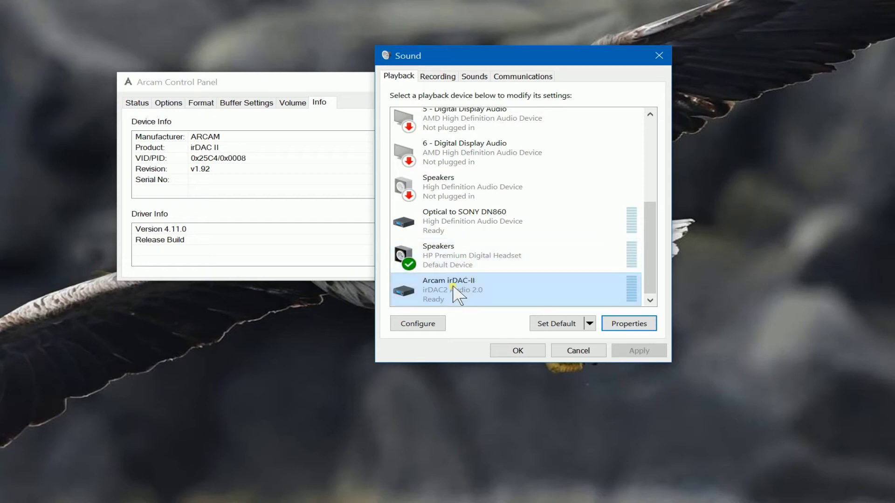
click(472, 285)
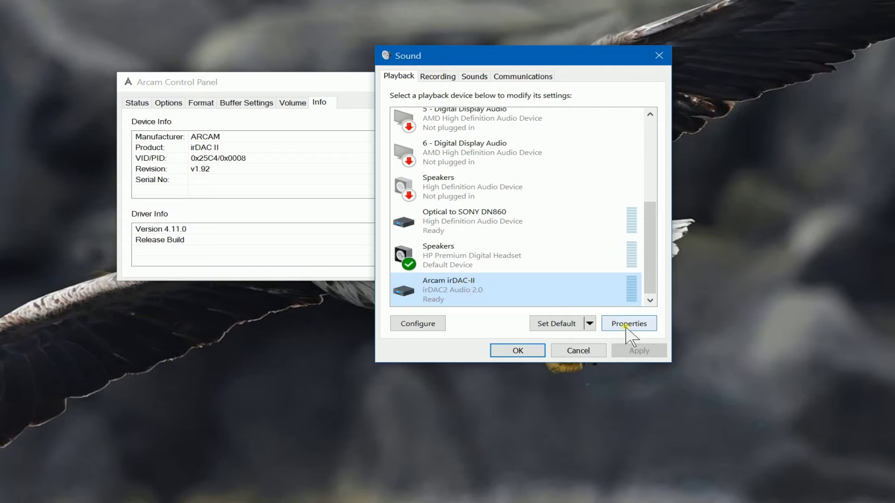
click(626, 325)
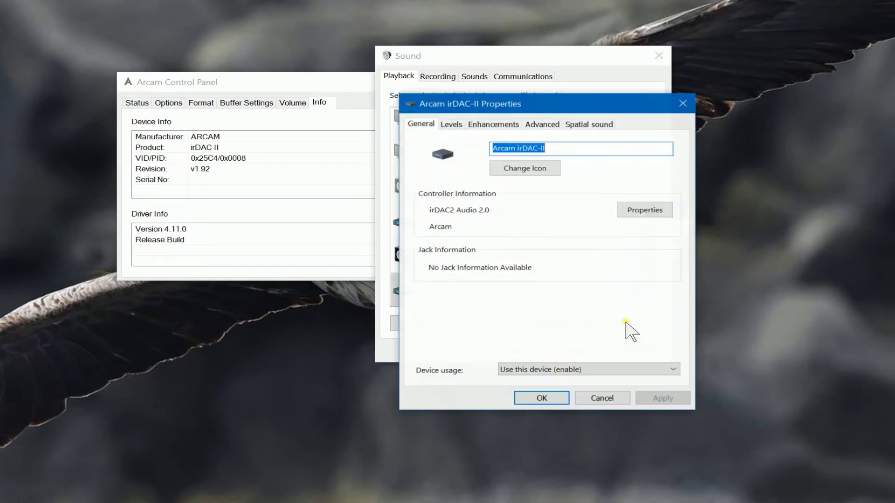
drag(485, 103, 607, 98)
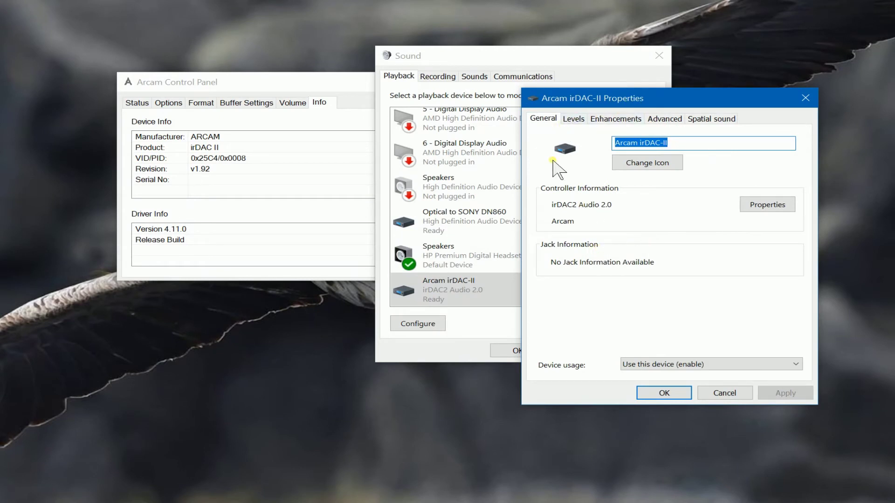
click(572, 119)
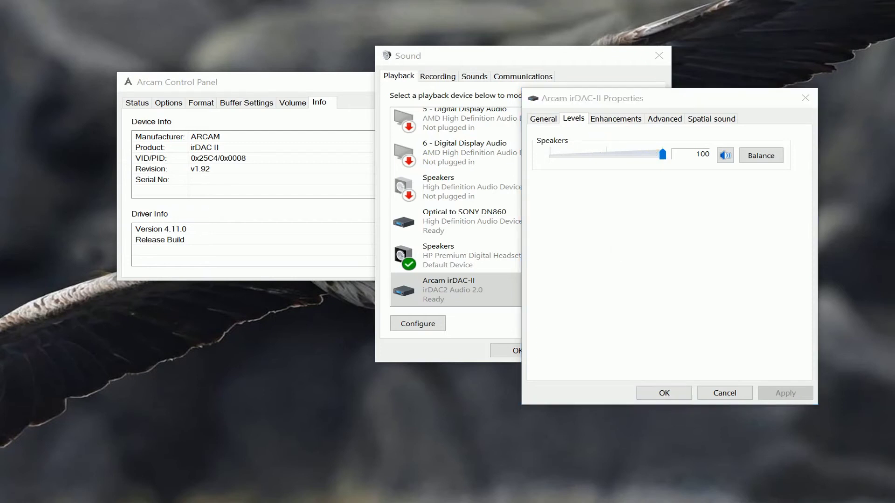
click(609, 123)
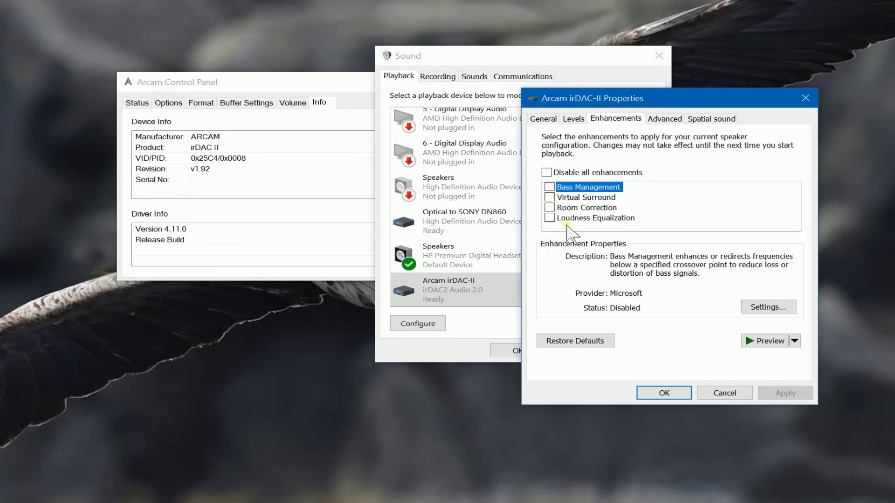
Set the default format to 24 bit, 192000 Hz (Studio Quality), test and apply it, and close the properties after checking the spatial sound format
click(665, 118)
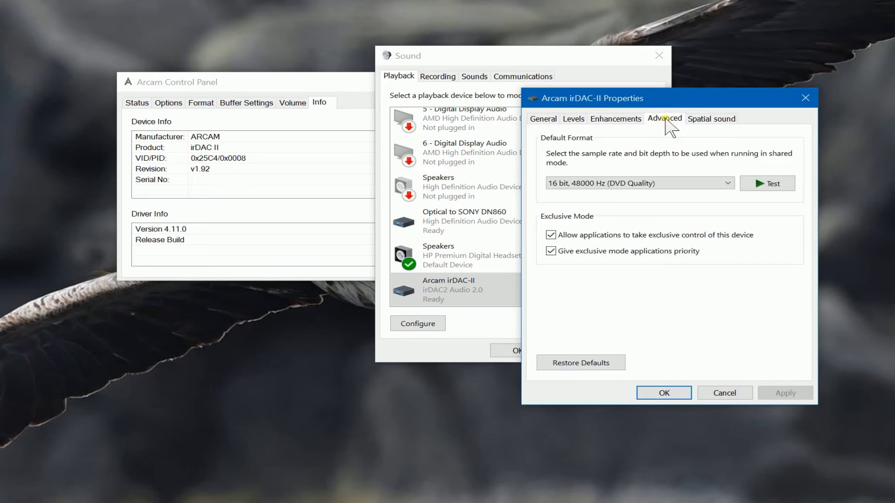
click(685, 181)
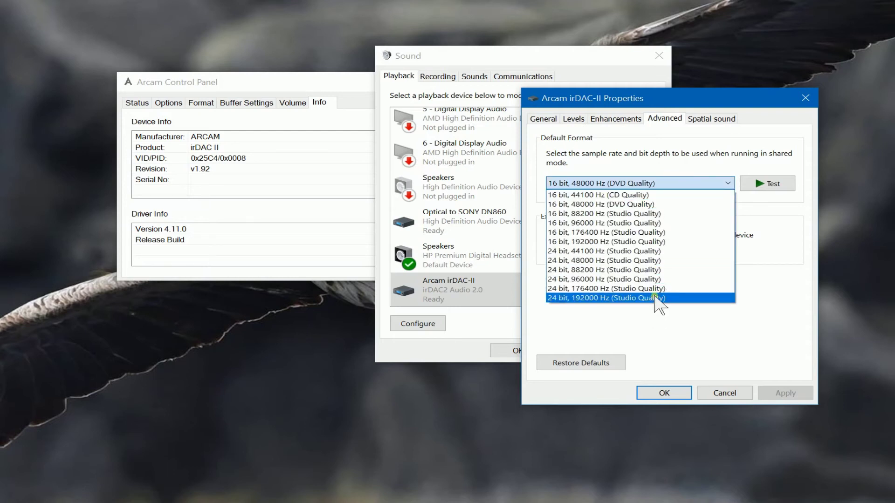
click(660, 298)
click(762, 186)
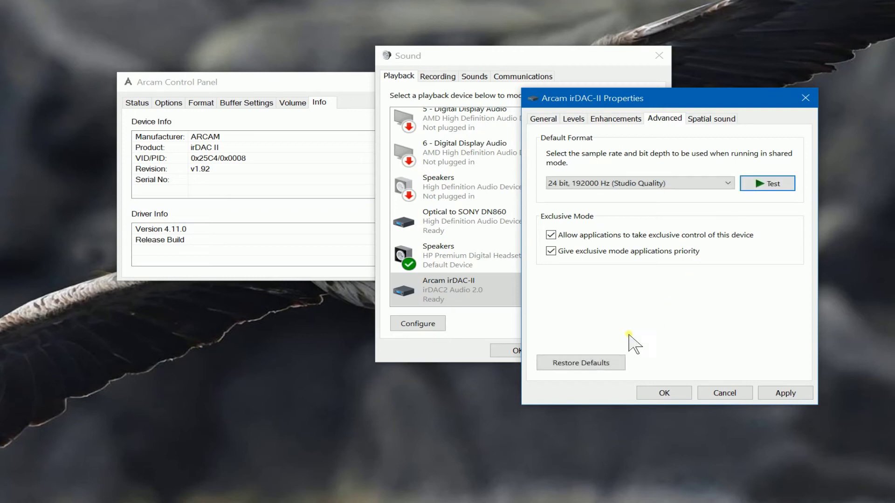
click(787, 395)
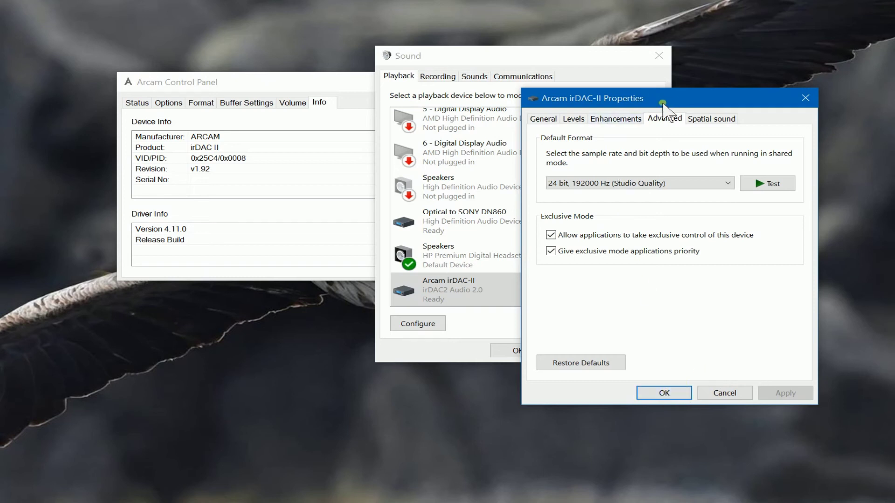
click(699, 120)
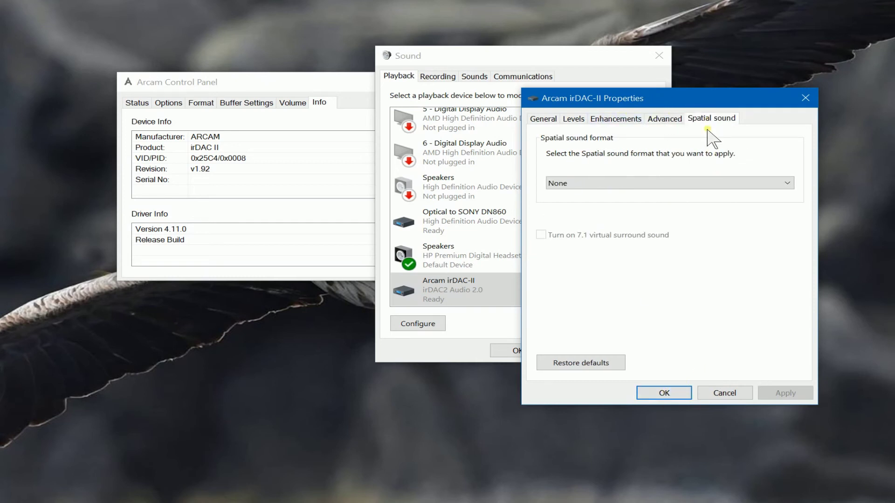
click(663, 393)
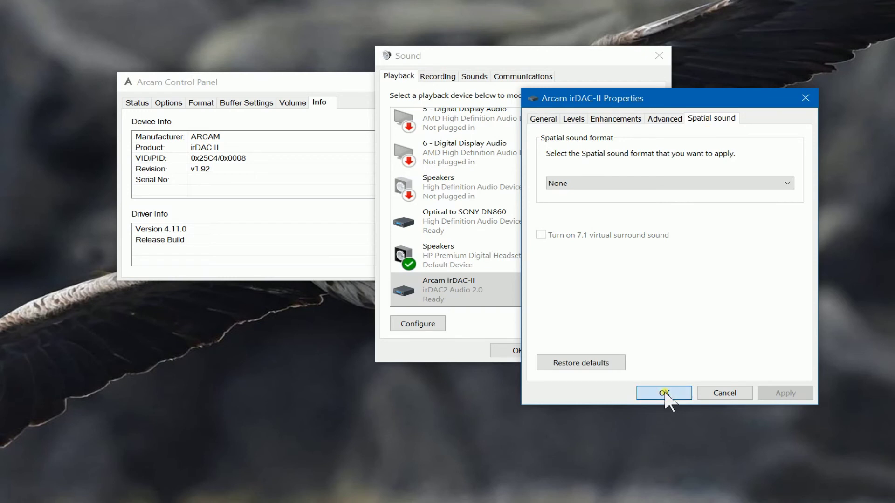